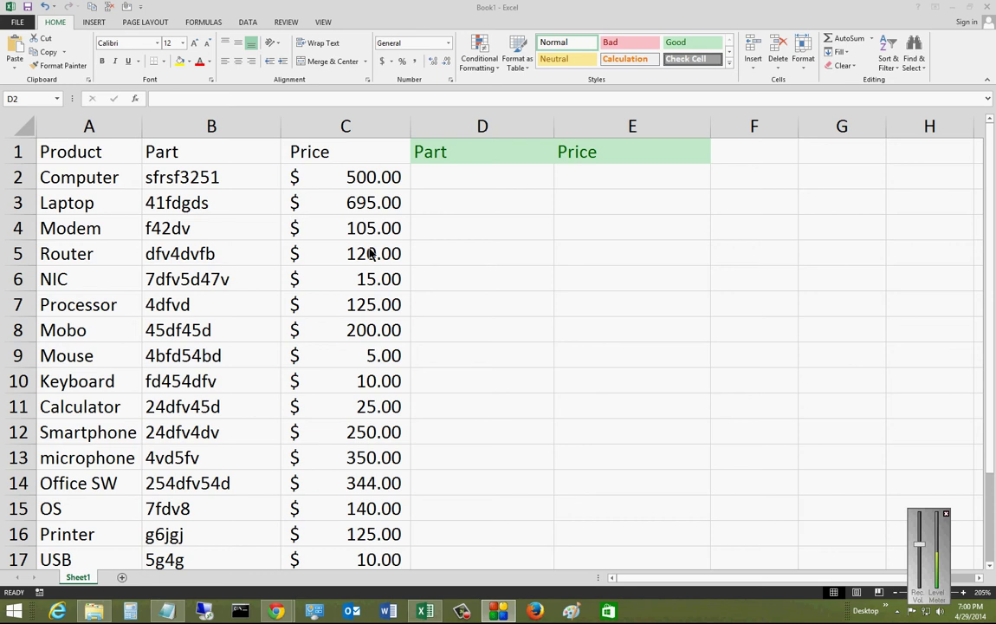
Try entering Laptop in the Part cell D2, then clear it again
click(481, 179)
click(573, 173)
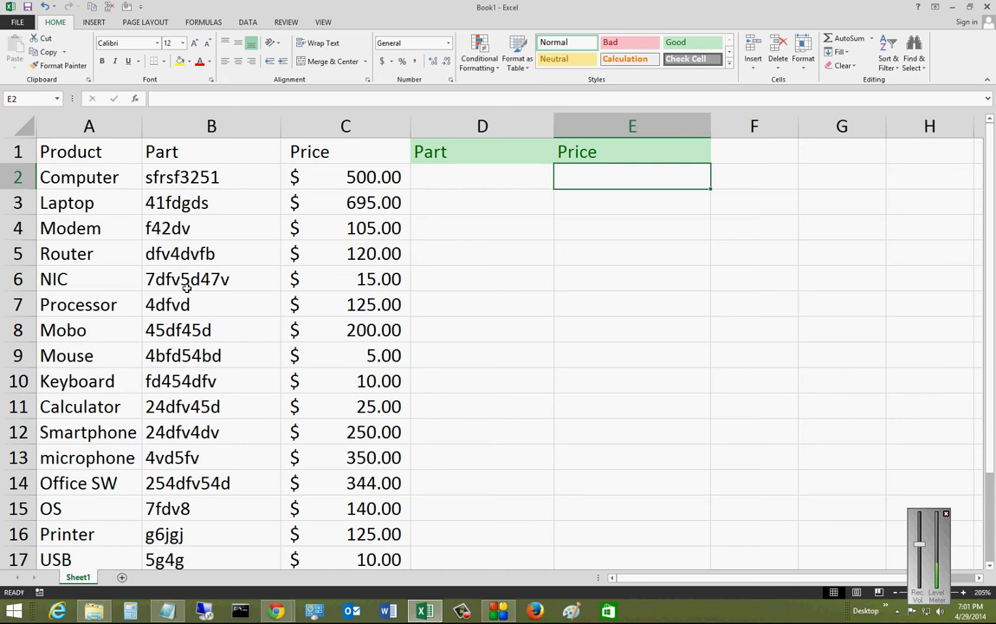
click(453, 175)
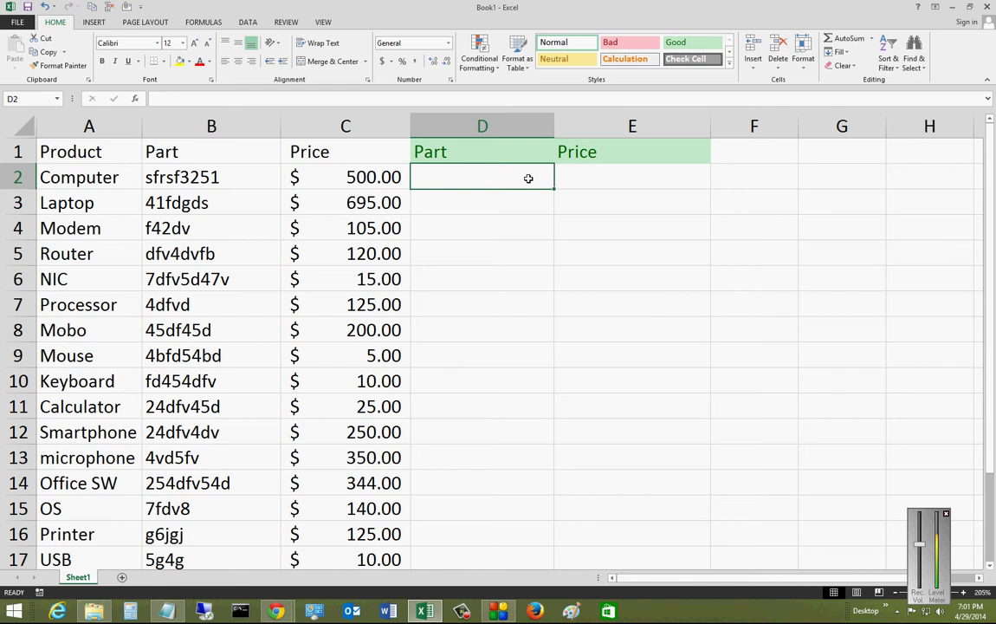
click(598, 183)
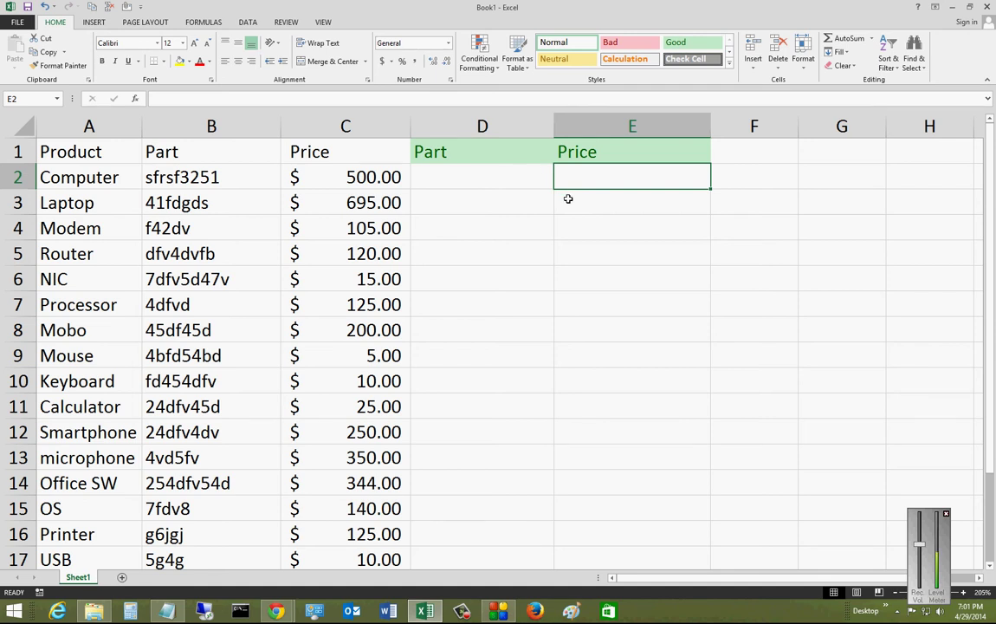
click(486, 180)
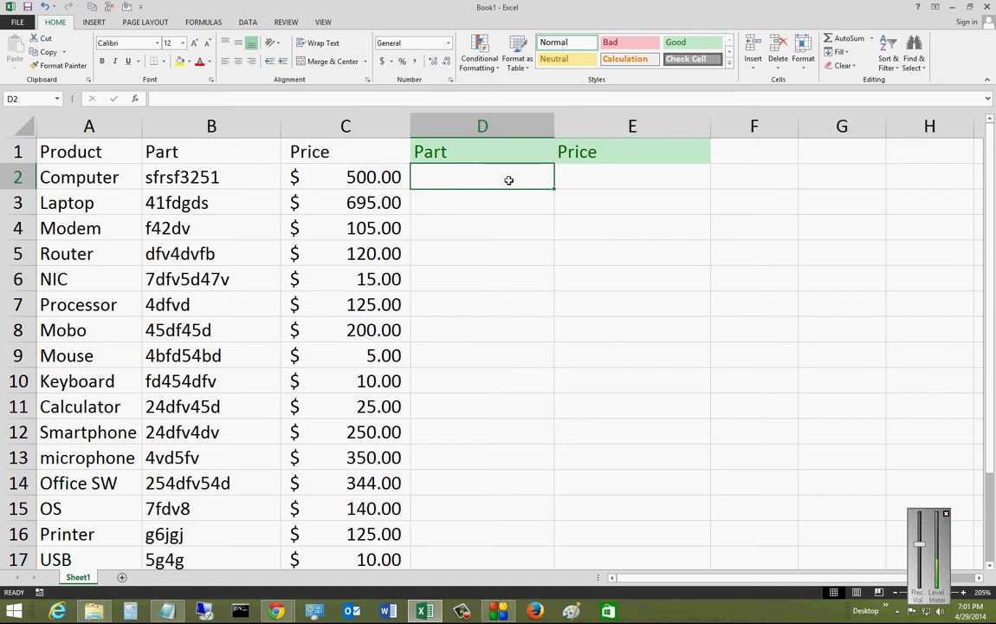
text(Laptop)
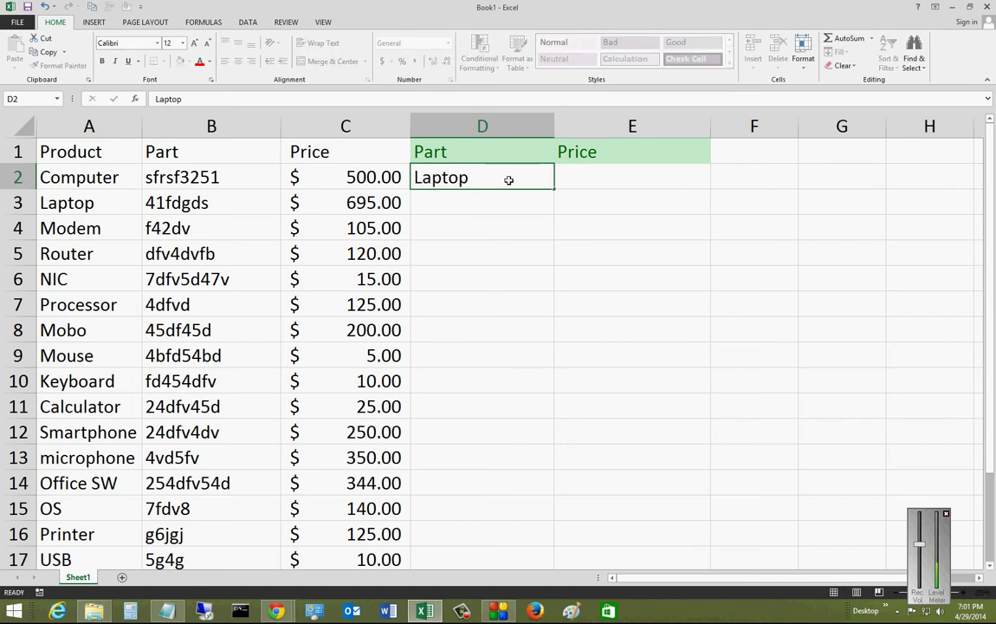
key(Return)
click(612, 175)
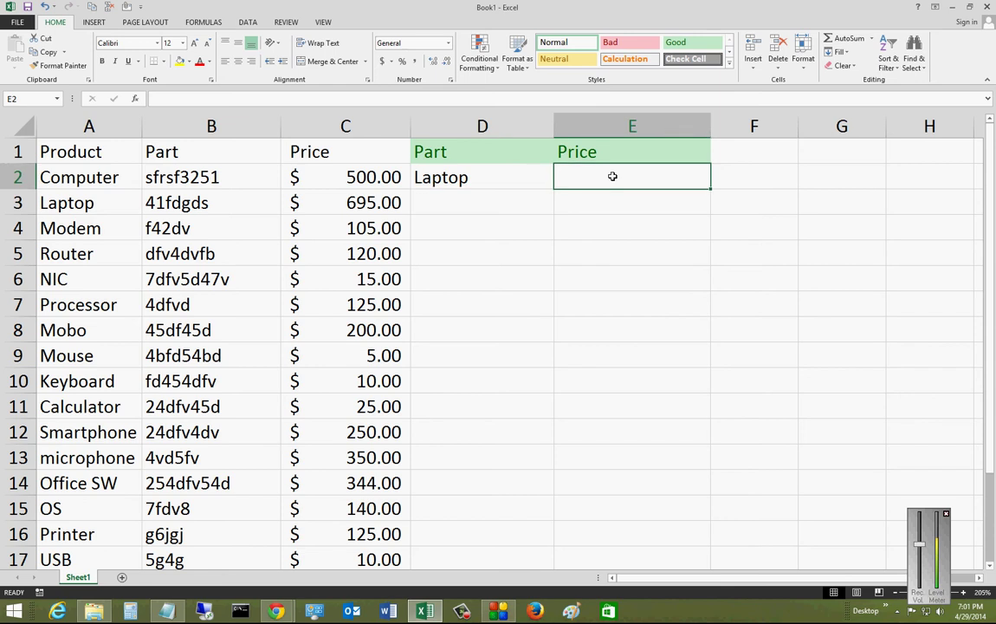
click(495, 179)
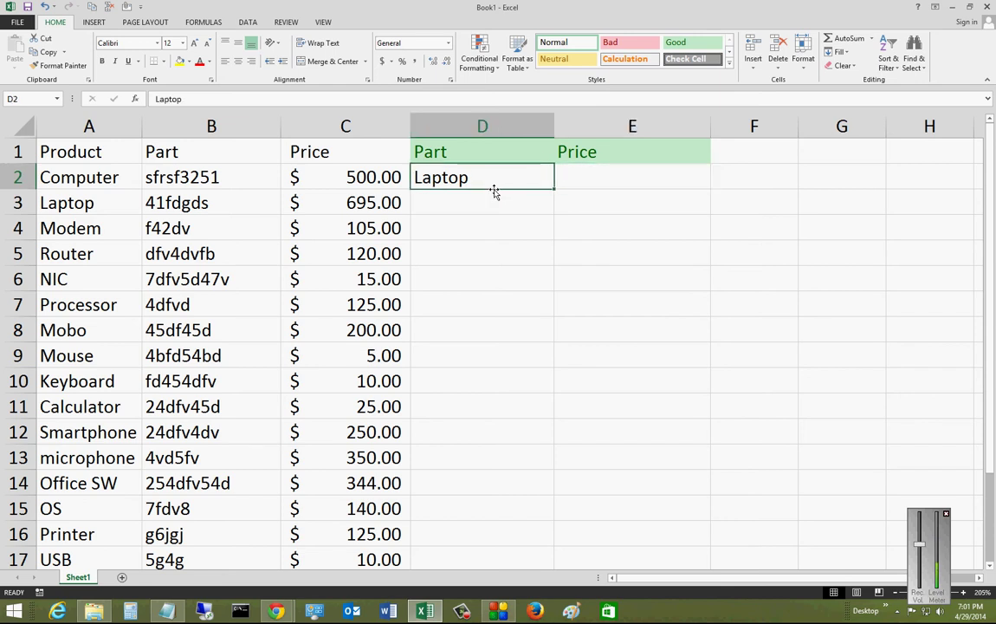
key(BackSpace)
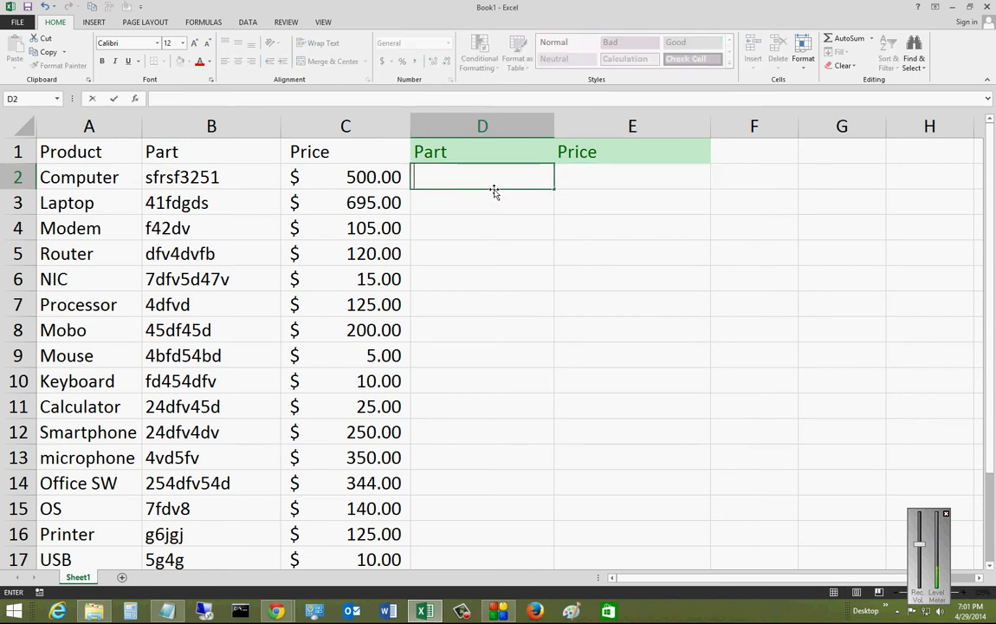
Begin the Price formula in E2 as =VLOOKUP(D2, with D2 as the lookup value
click(621, 176)
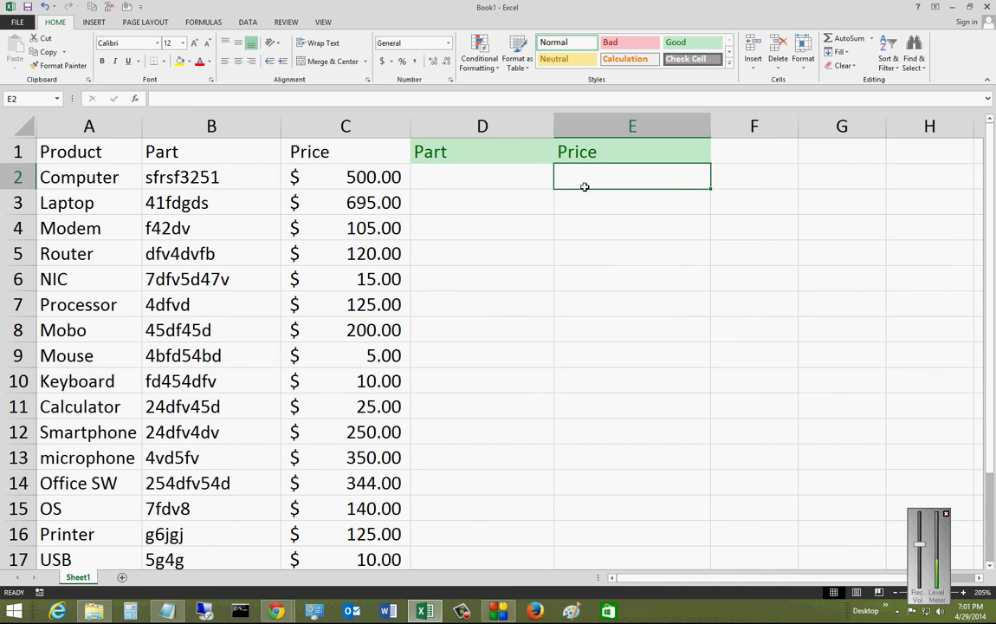
text(=)
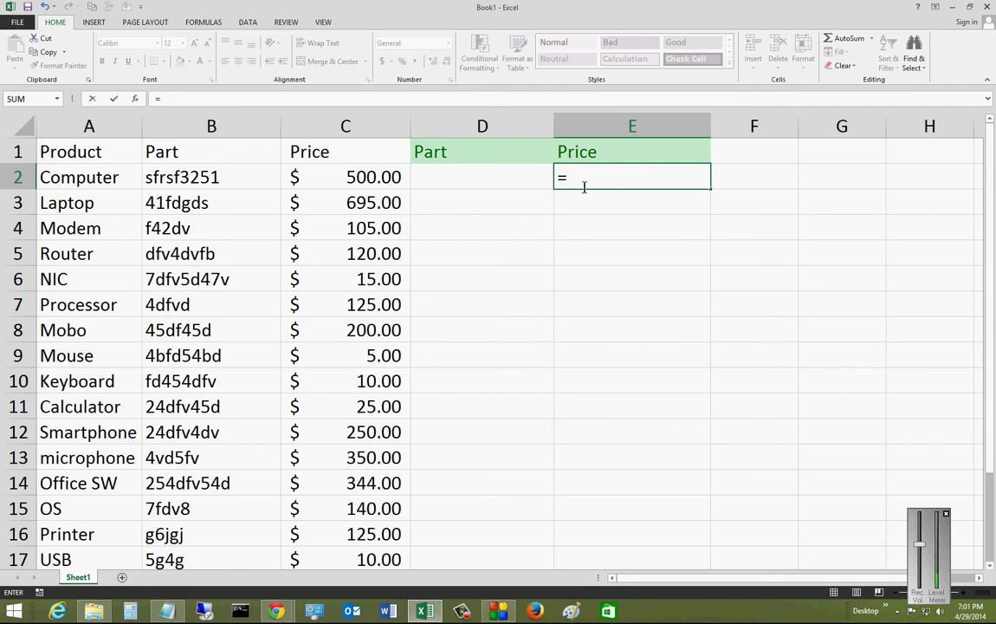
text(VLOOKU)
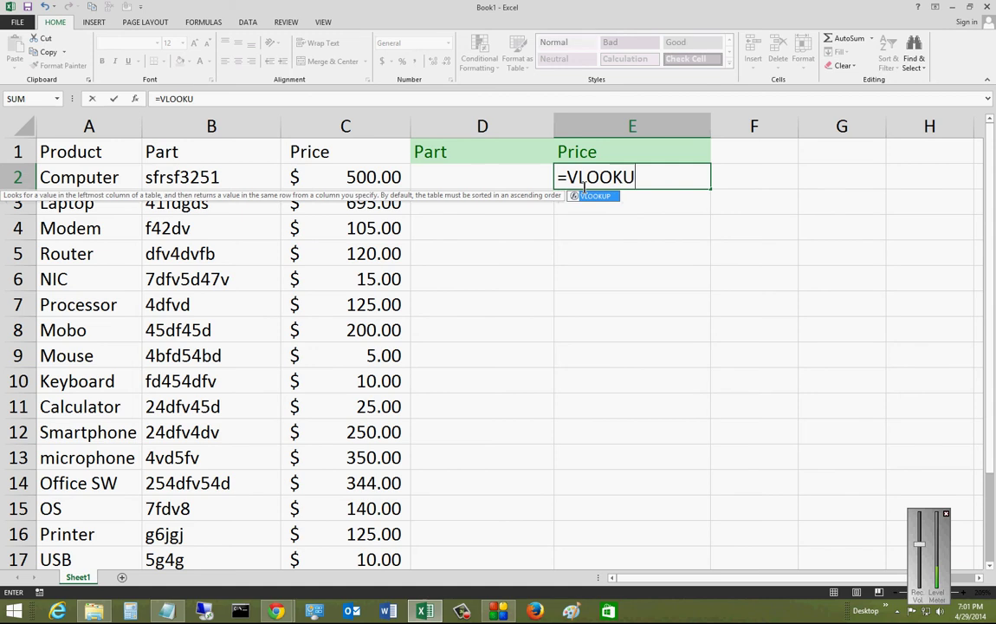
text(P)
click(649, 174)
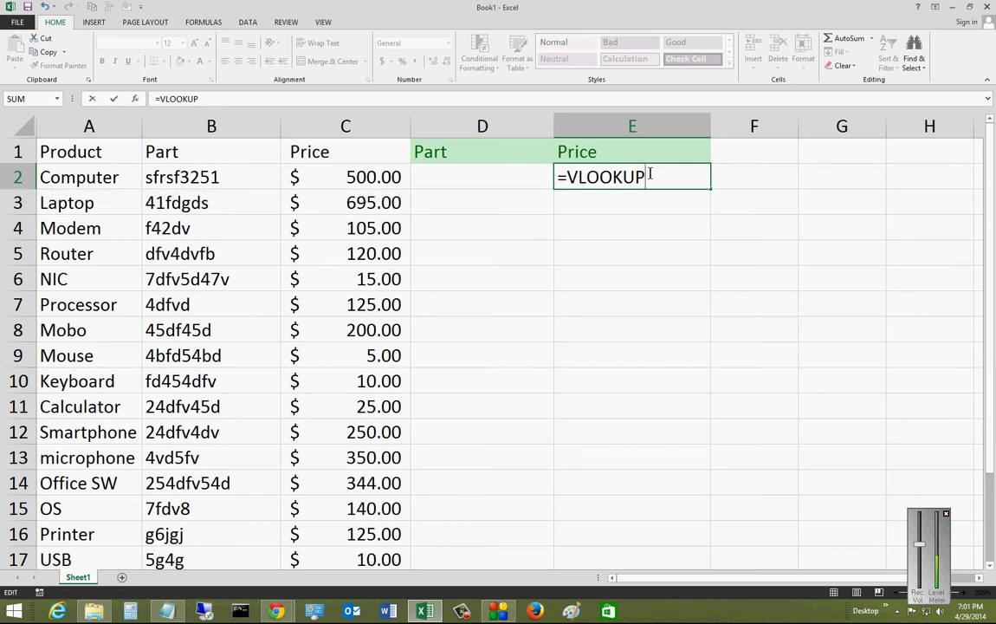
text(()
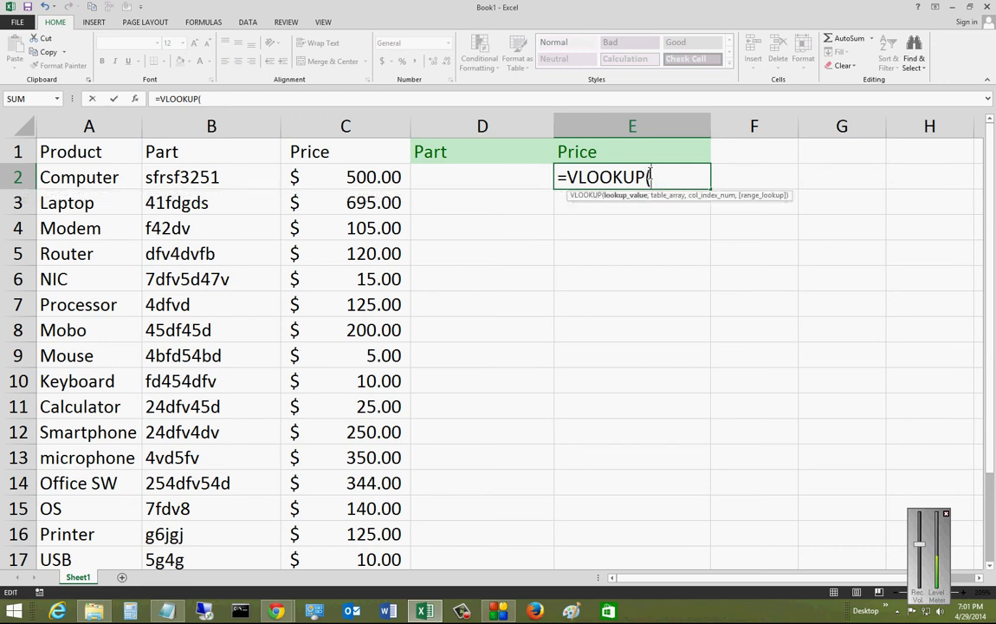
click(461, 177)
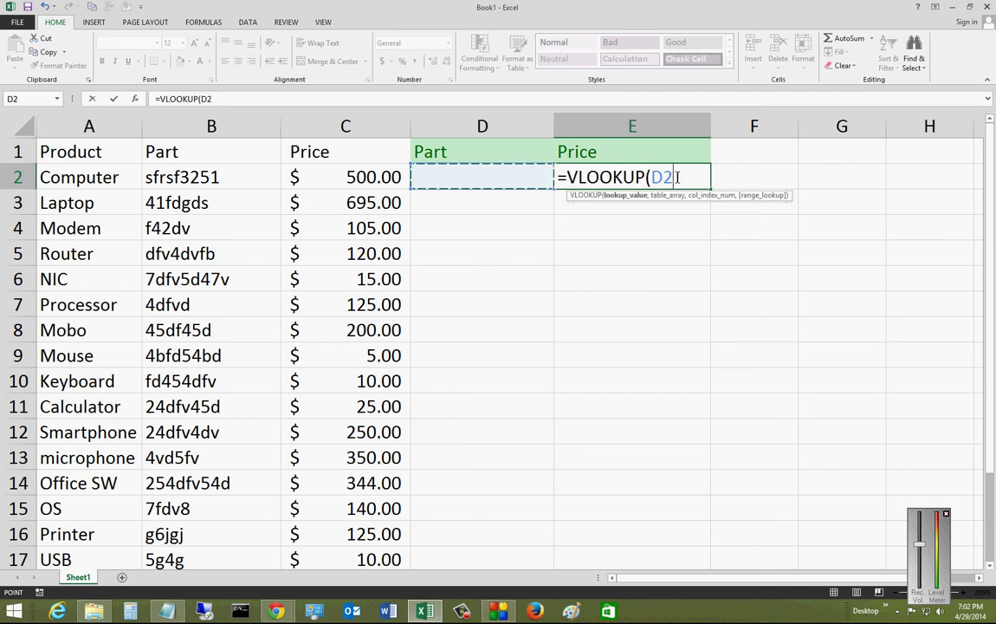
text(,)
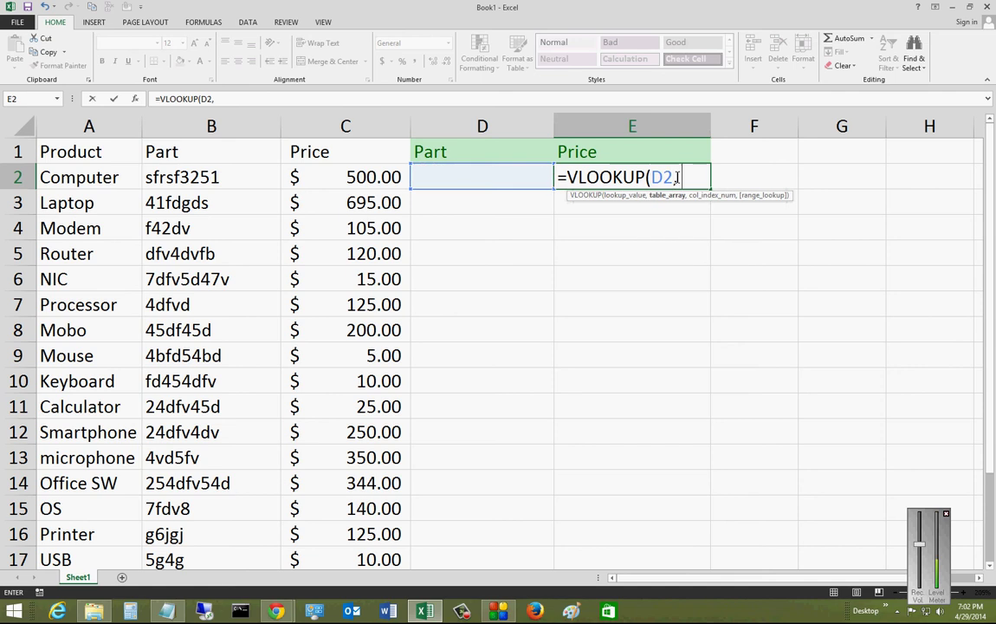
Finish E2 as =VLOOKUP(D2,A2:C17,3,FALSE), which shows #N/A while D2 is empty
click(62, 173)
drag(62, 174, 309, 565)
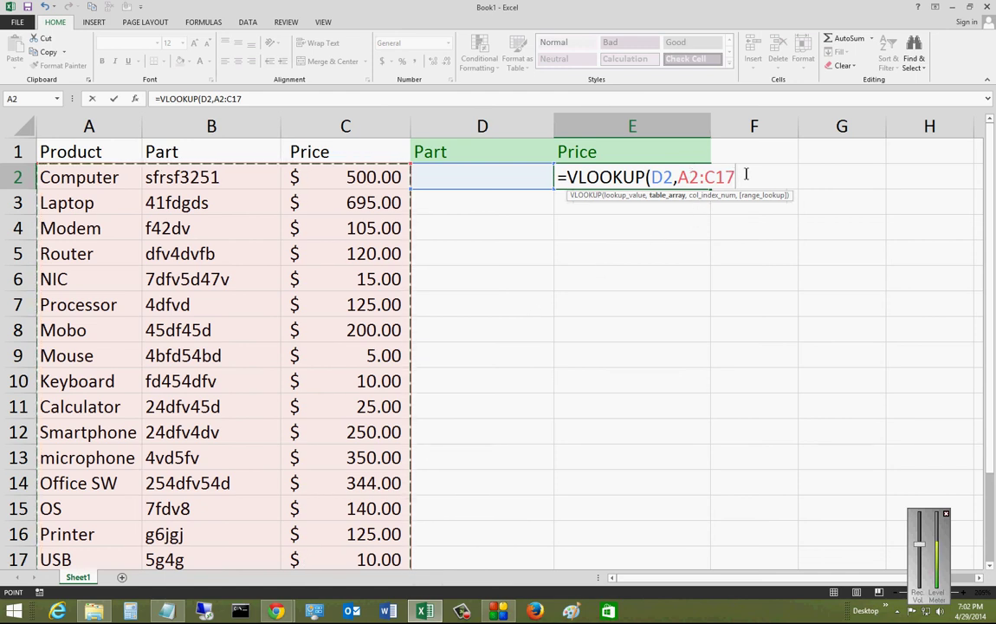
text(,)
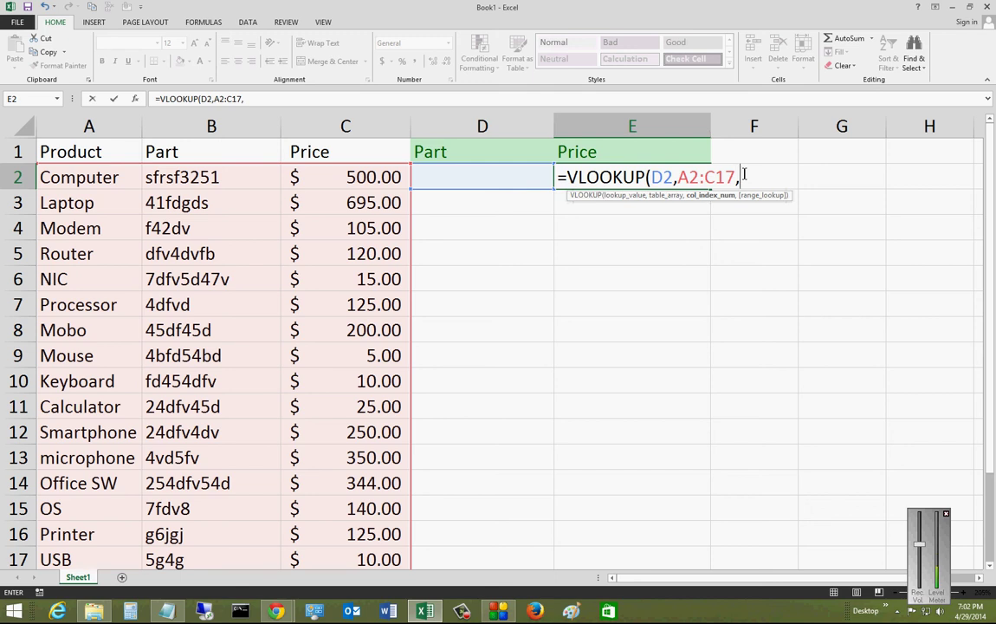
text(3,)
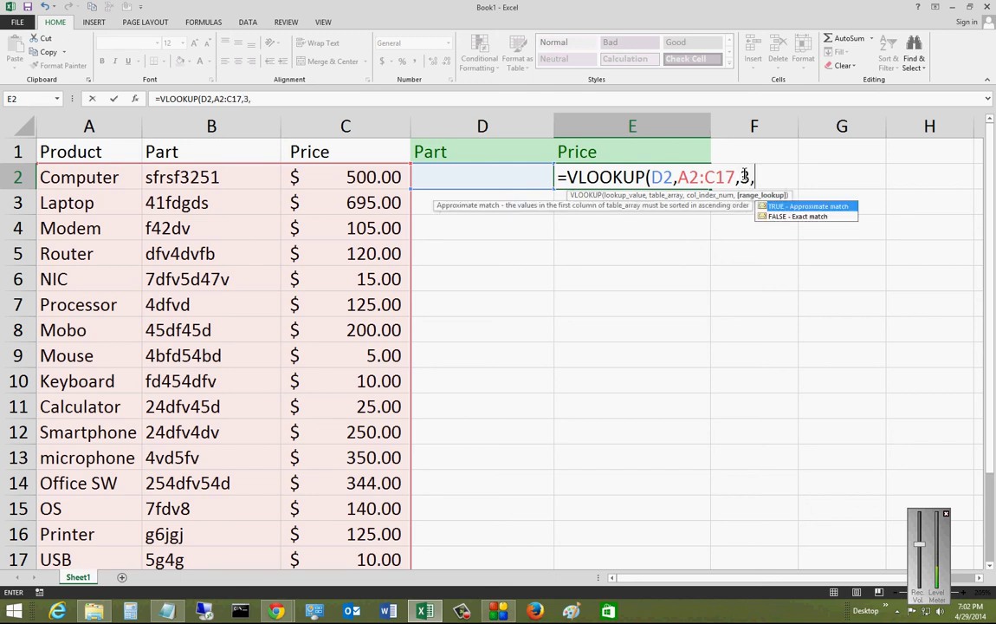
click(811, 216)
double_click(811, 216)
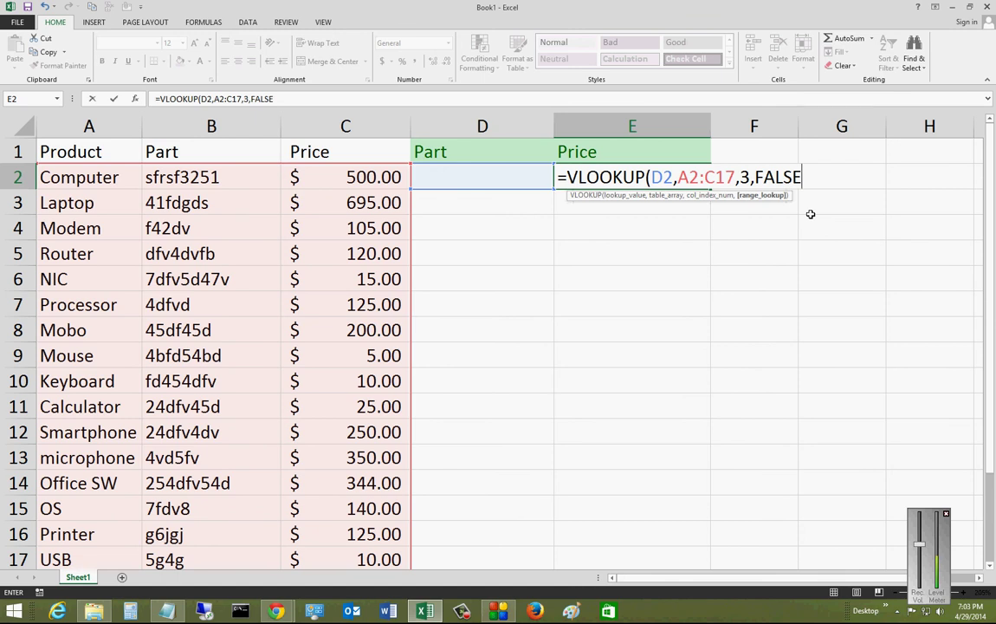
text())
key(Return)
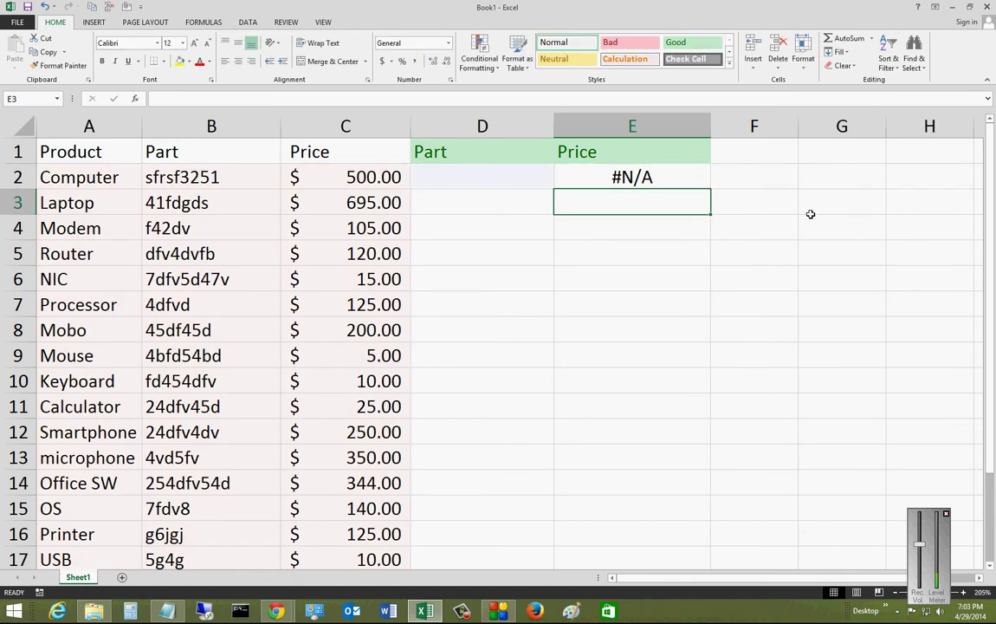
Enter Laptop in D2 so the lookup in E2 returns its price, 695
click(463, 185)
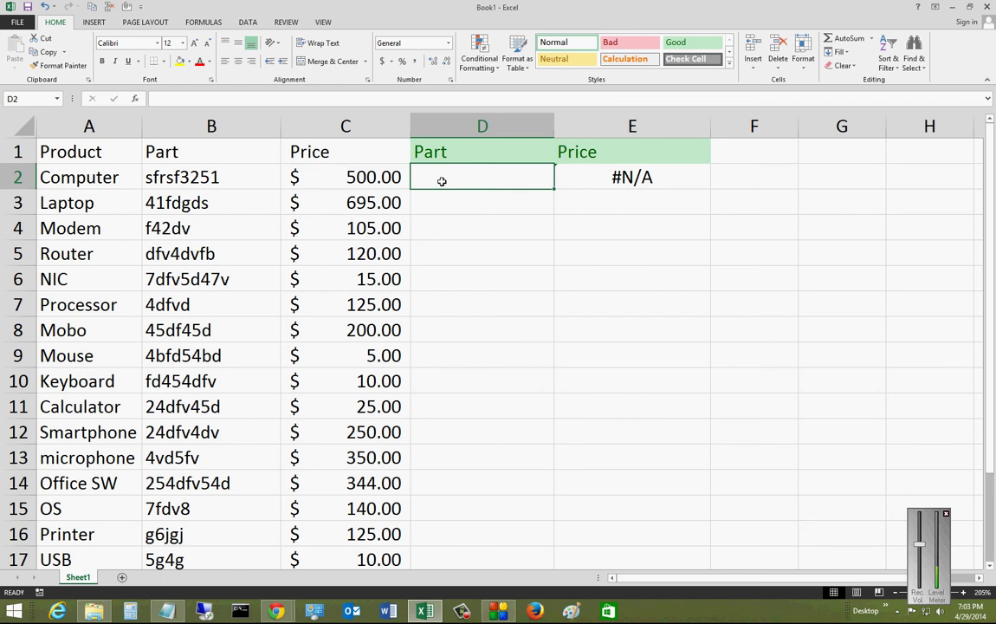
text(Laptop)
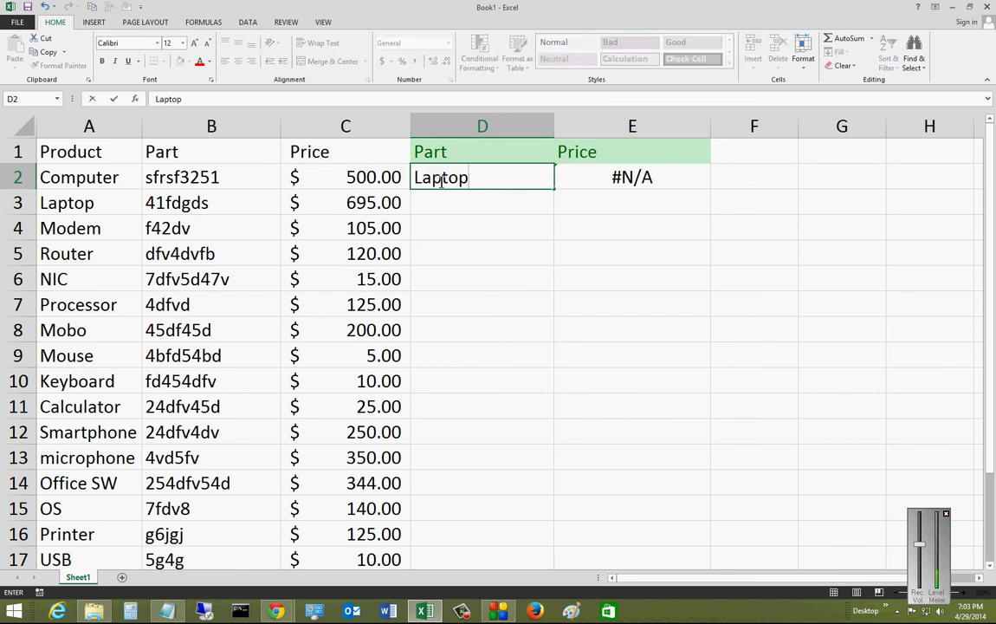
key(Return)
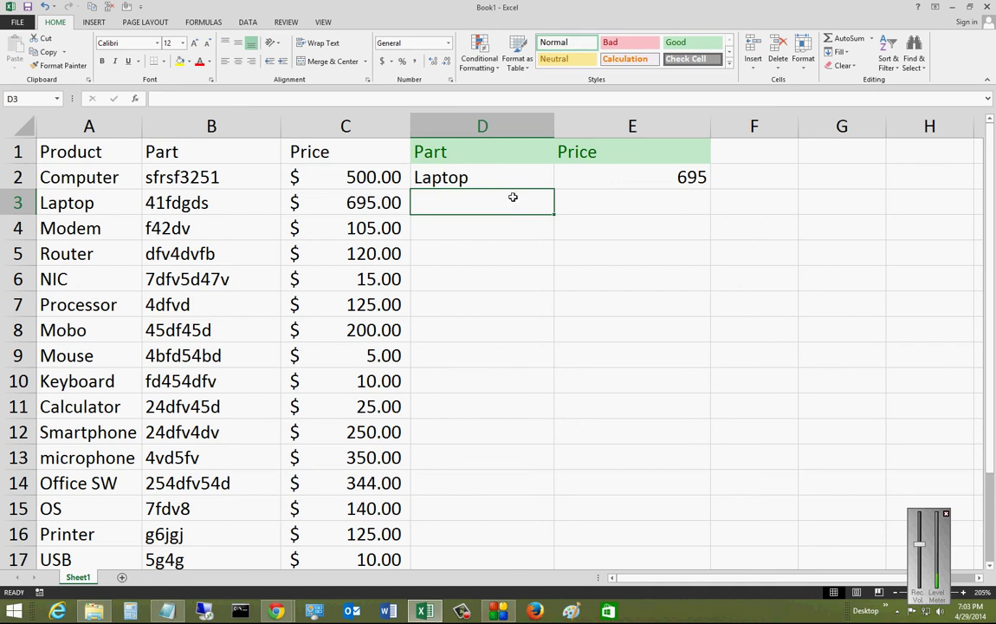
click(652, 125)
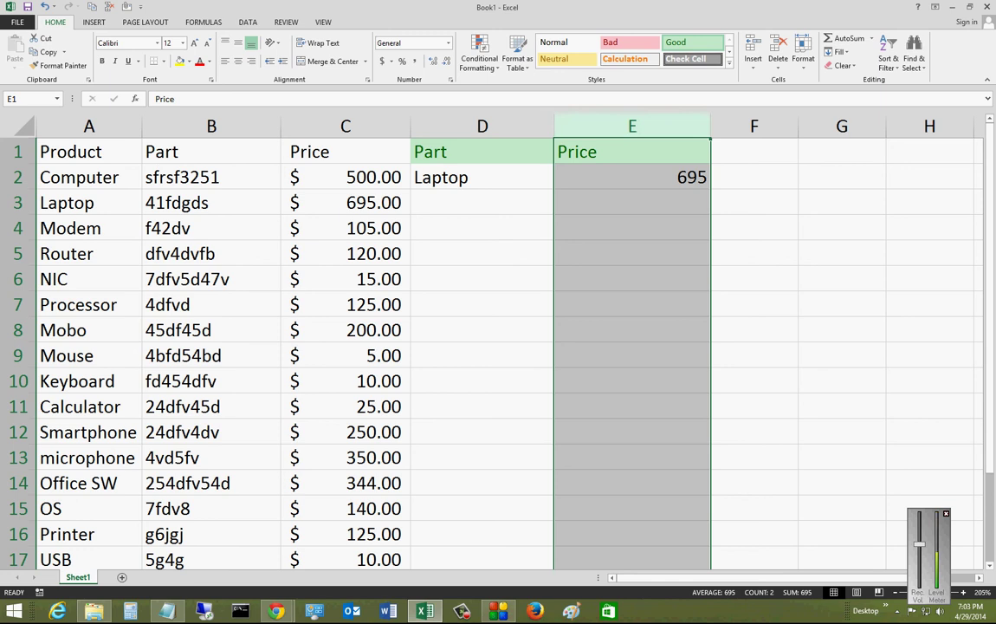
Apply Accounting format to column E so the Laptop price reads $ 695.00
click(381, 549)
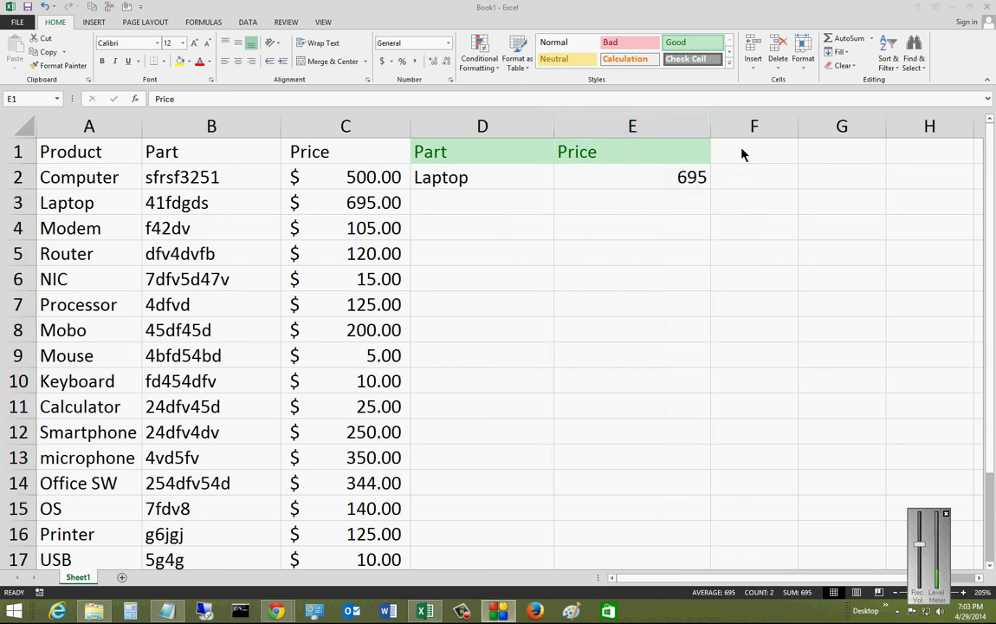
click(685, 126)
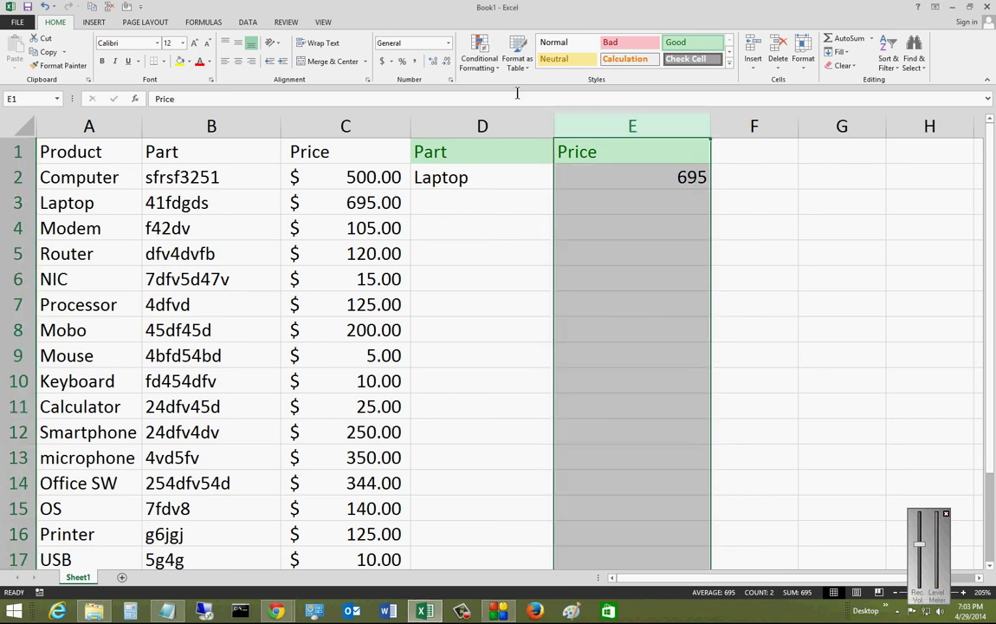
click(381, 61)
click(620, 207)
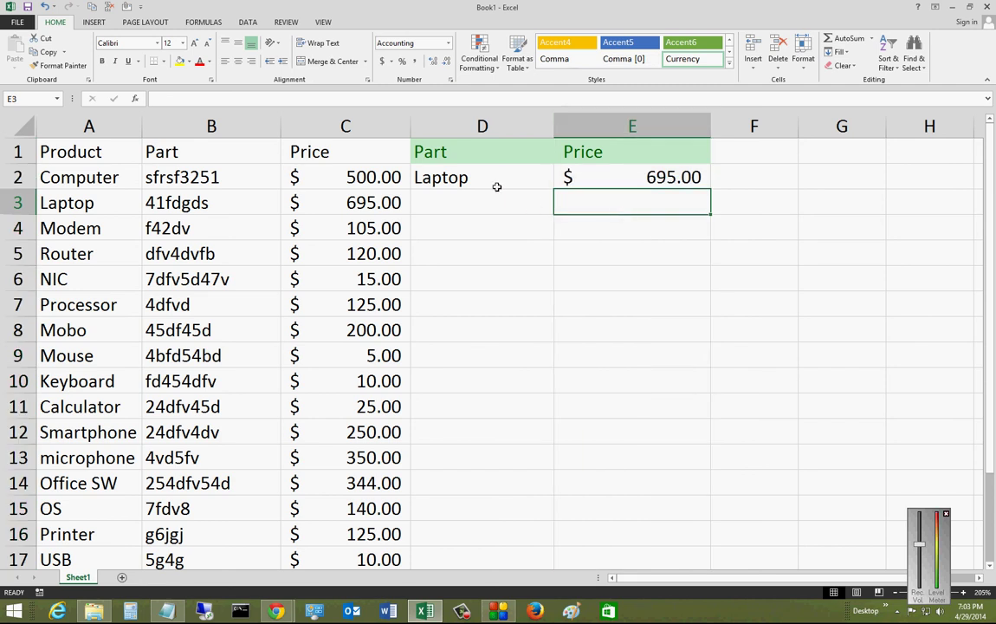
click(436, 175)
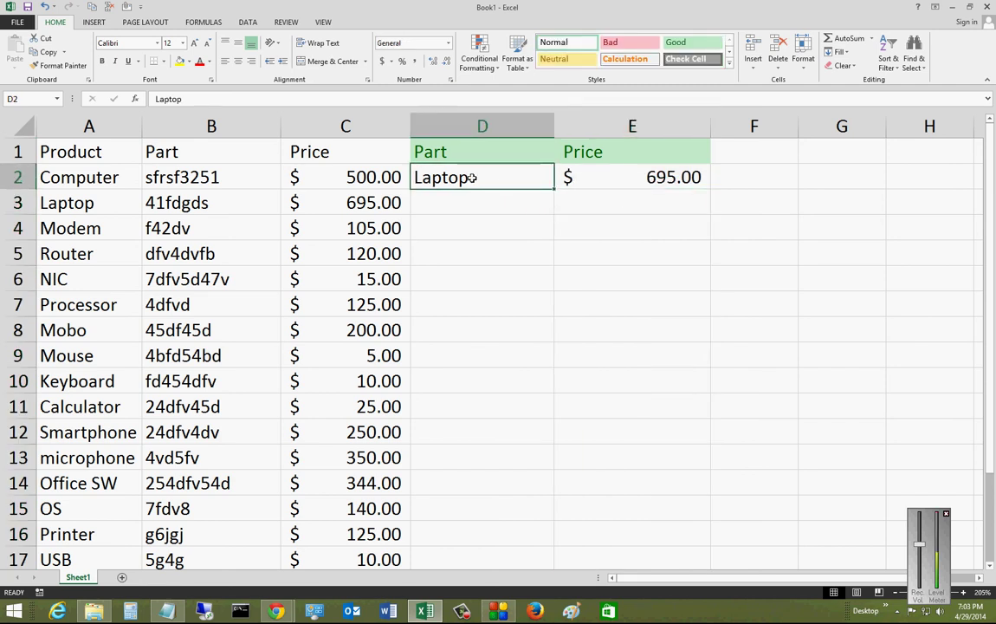
Look up Modem, then NIC in D2, leaving E2 showing $ 15.00
double_click(472, 178)
key(BackSpace)
key(BackSpace)
key(BackSpace)
key(BackSpace)
key(BackSpace)
key(BackSpace)
text(Modem)
key(Return)
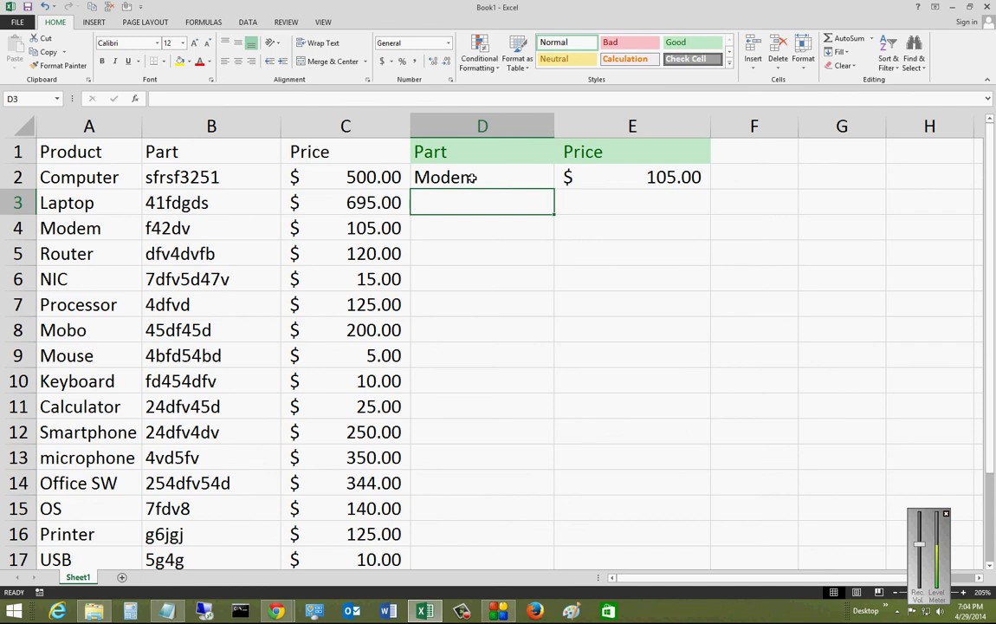
click(472, 178)
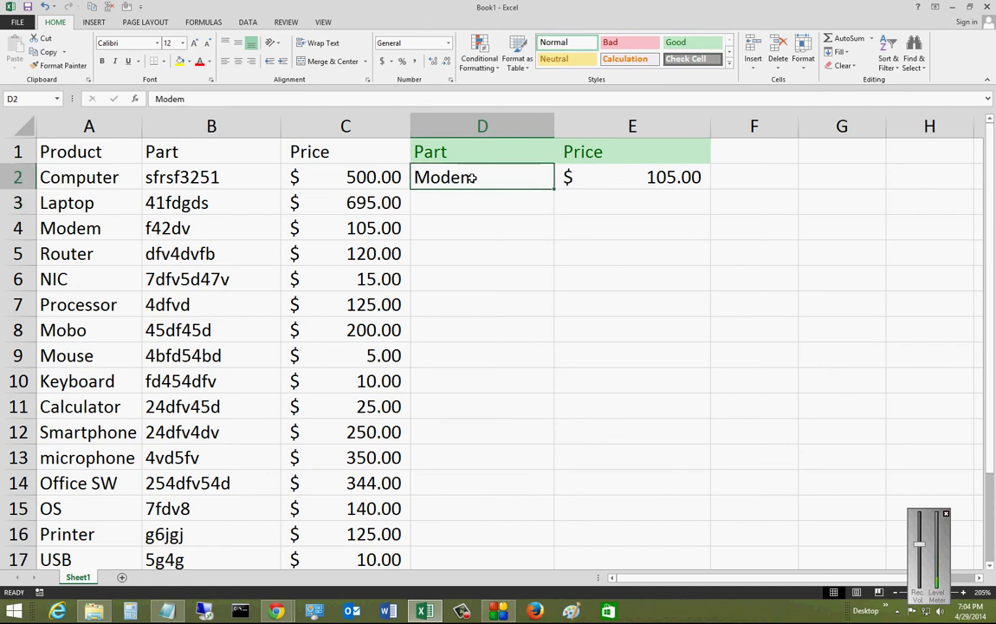
text(NIC)
key(Return)
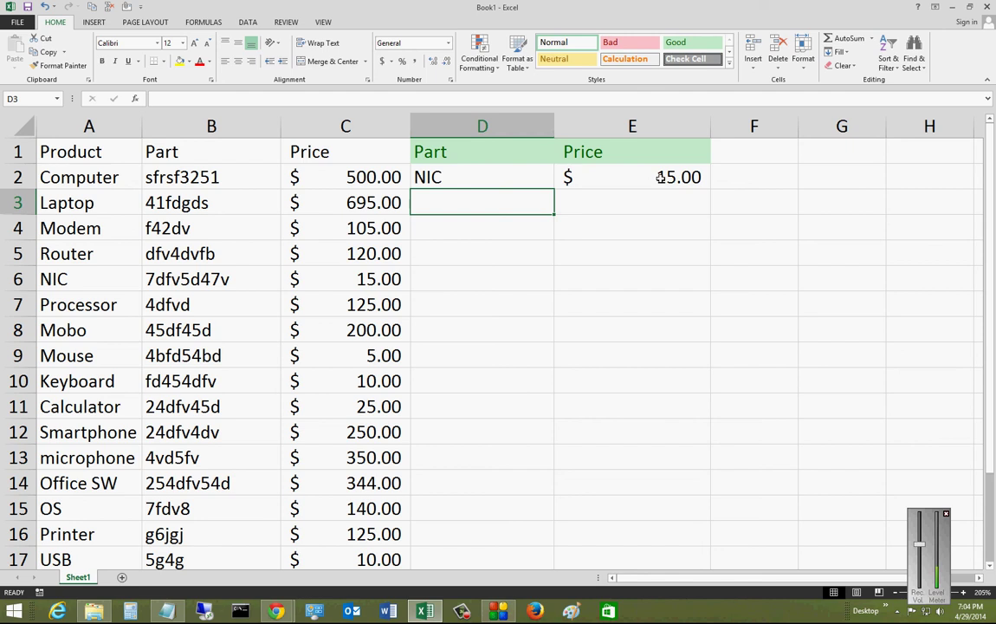
click(634, 184)
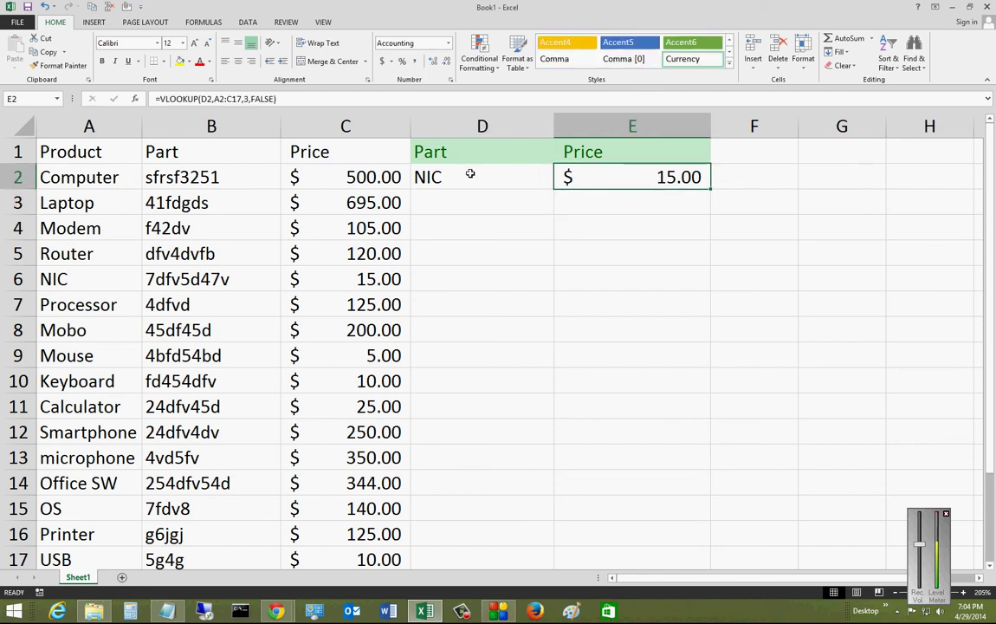
Change E2's VLOOKUP column index from 3 to 2 so it returns NIC's part code 7dfv5d47v
click(271, 99)
key(BackSpace)
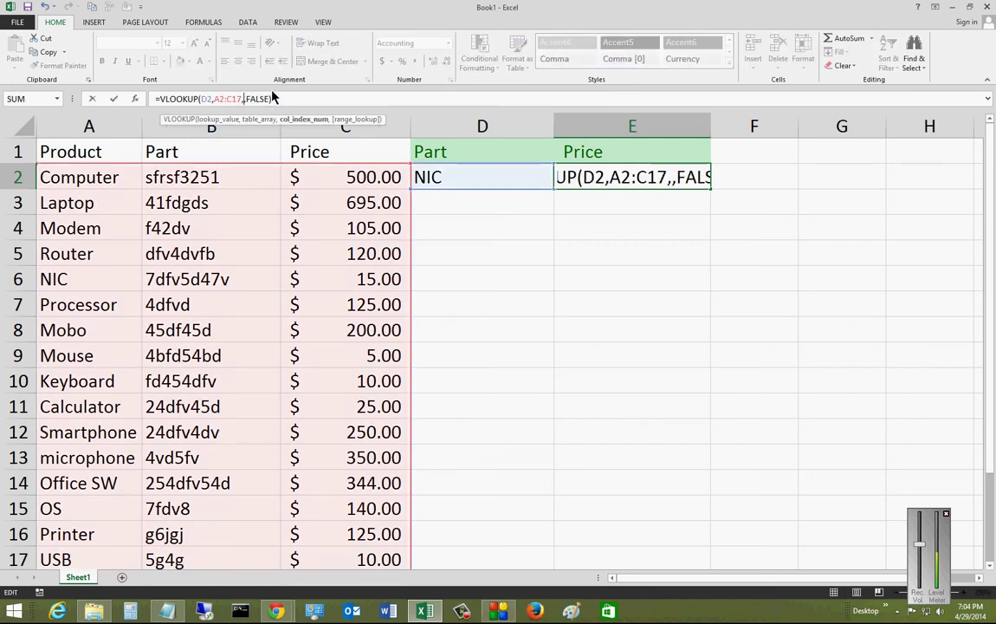
text(2)
key(Return)
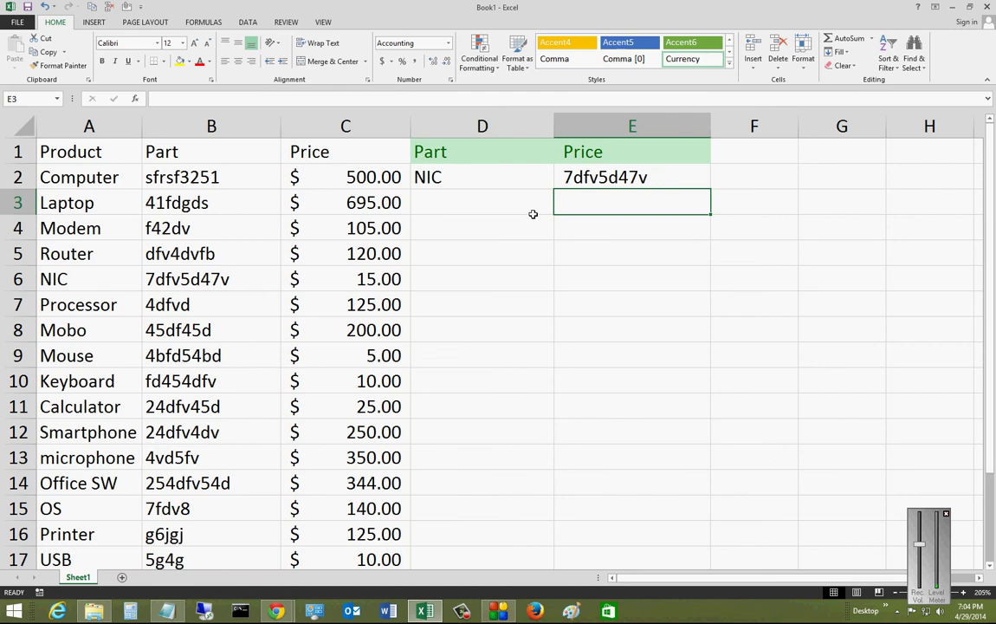
Rename the E1 header from Price to 'Part Number'
click(612, 152)
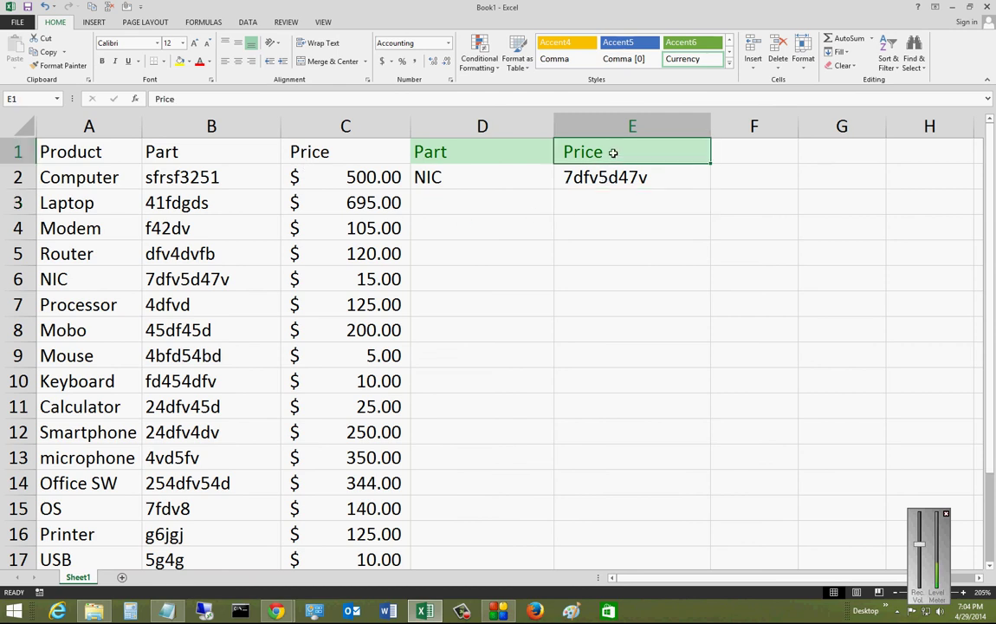
text(Part )
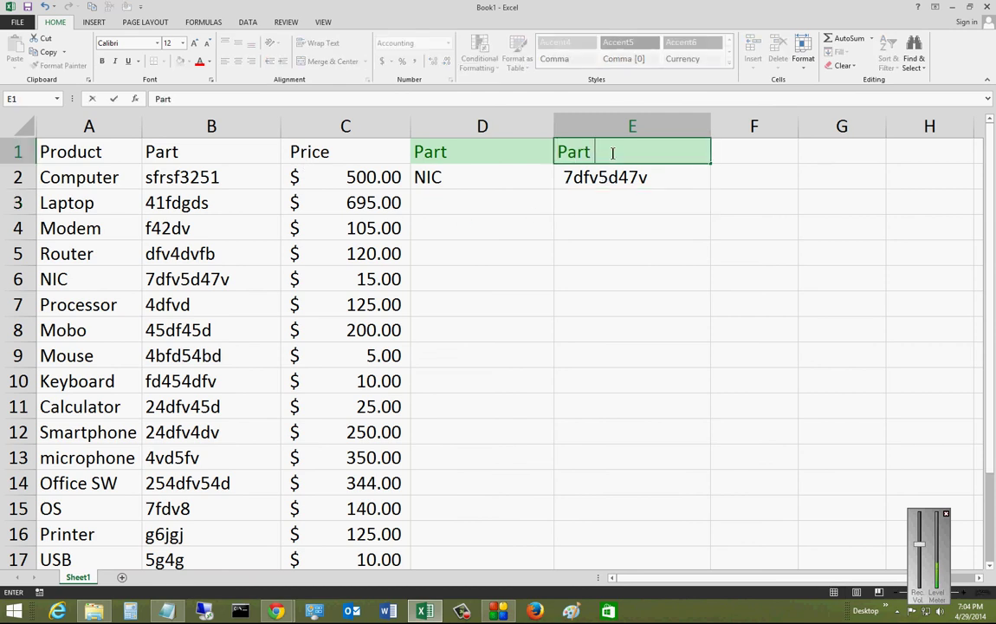
text(Number)
key(Return)
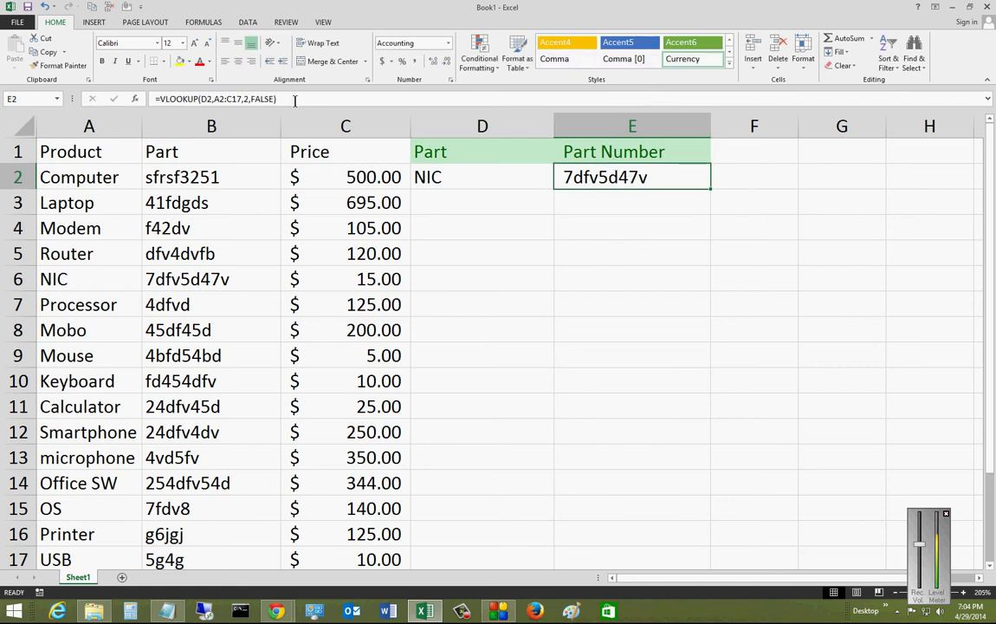
Copy the =VLOOKUP(D2,A2:C17,2,FALSE) formula into F2 and widen column F to fit 7dfv5d47v
drag(295, 99, 133, 100)
key(ctrl+c)
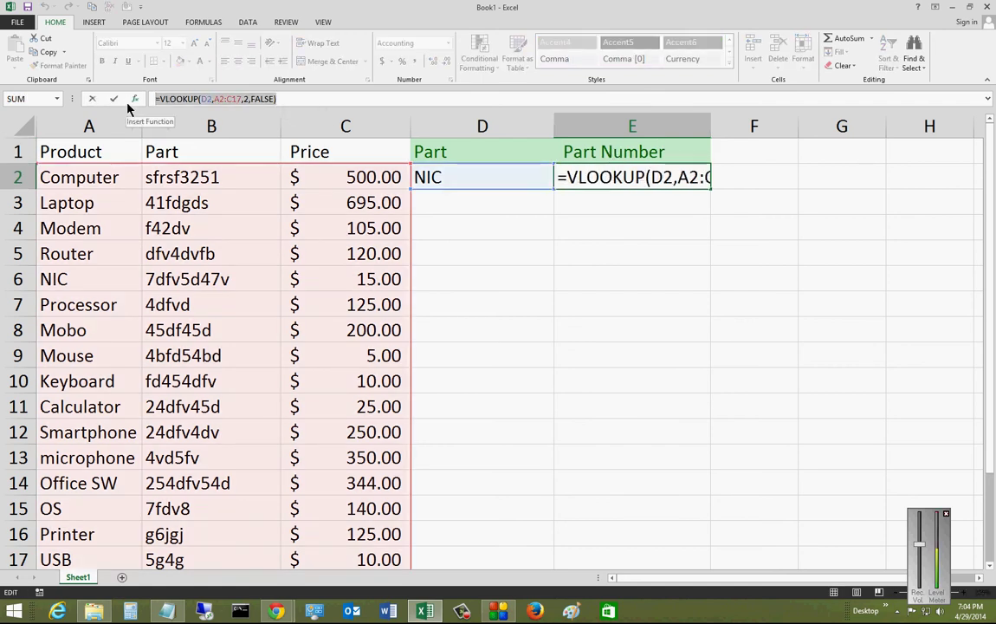
click(749, 176)
key(ctrl+z)
click(757, 177)
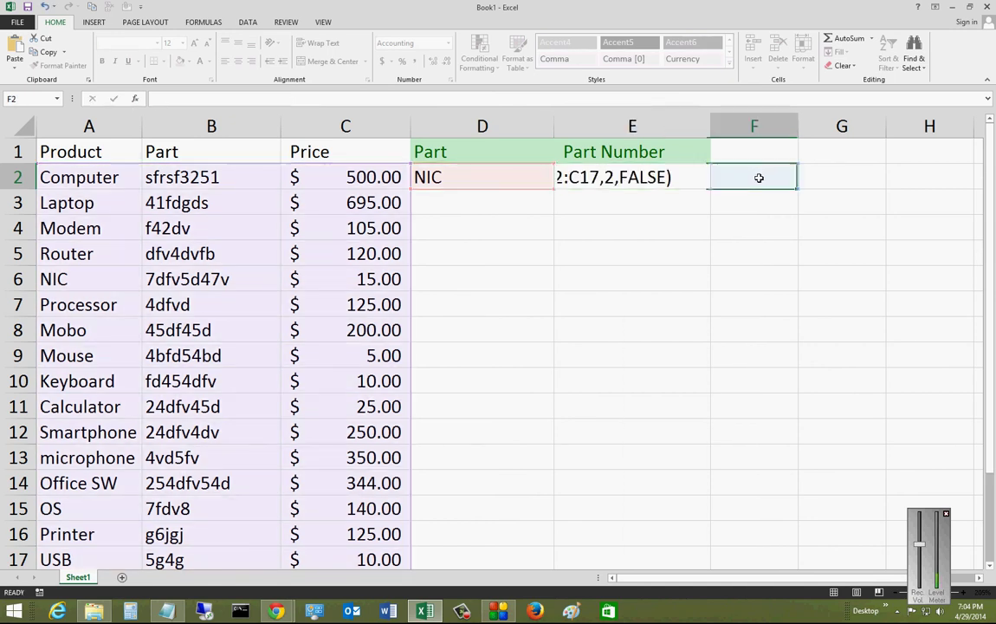
key(ctrl+v)
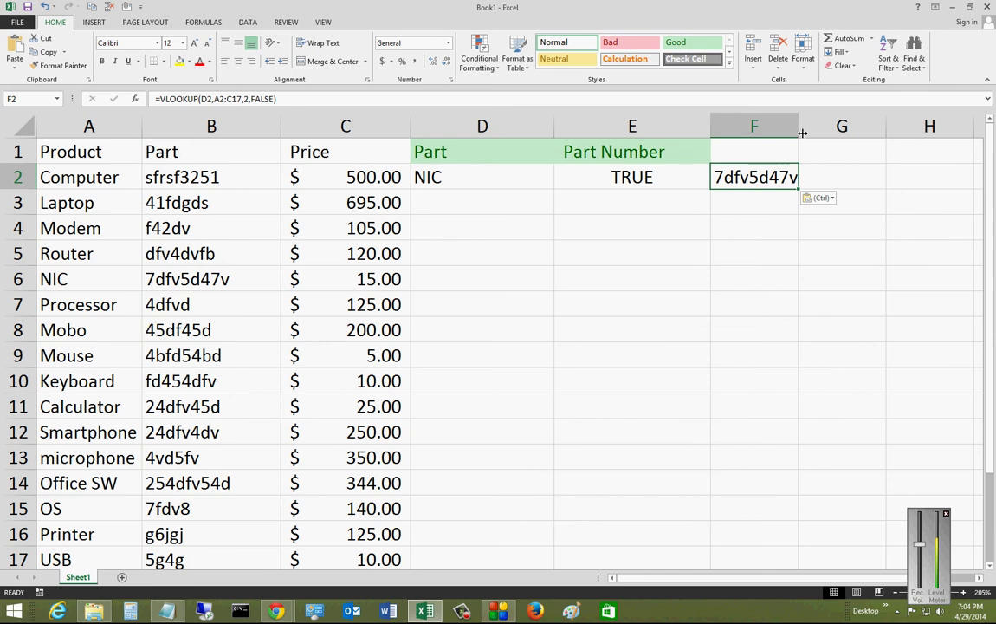
drag(803, 130, 842, 130)
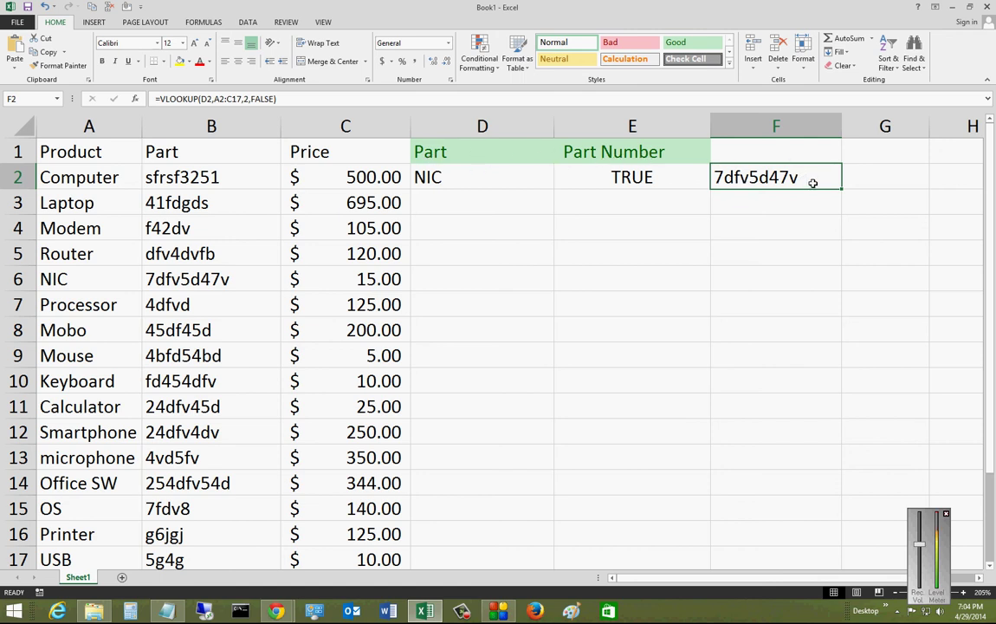
click(517, 180)
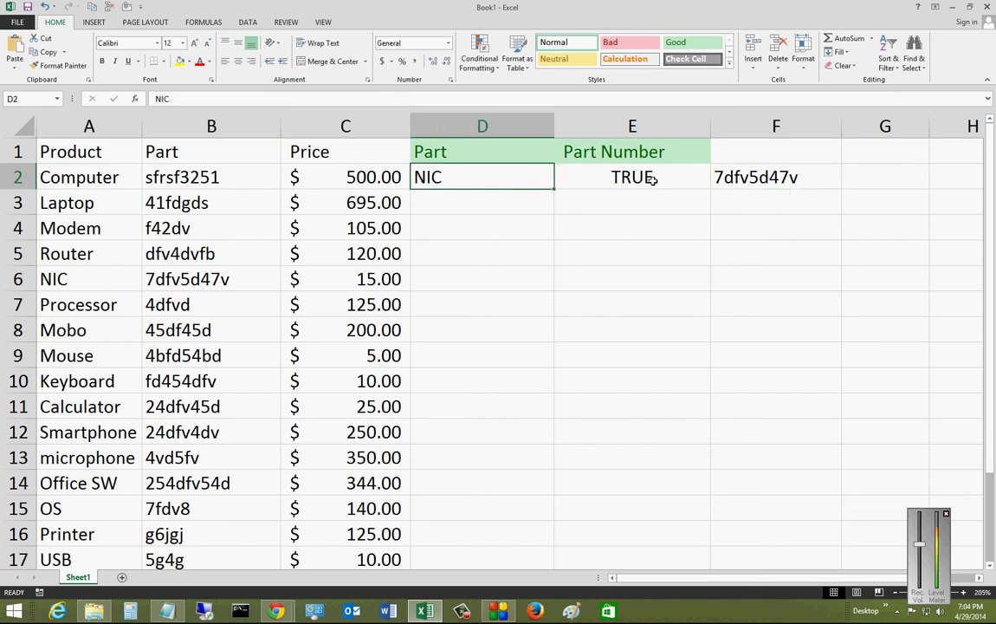